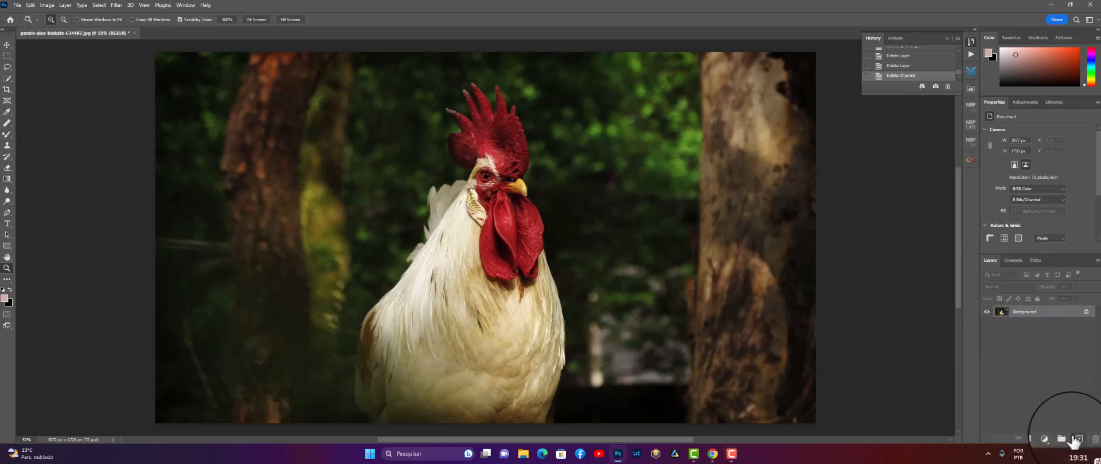
Duplicate the Background layer, convert the original into a regular unlocked layer, and make the copy active
{"action": "left_click_drag", "start_coordinate": [1002, 312], "coordinate": [1080, 437]}
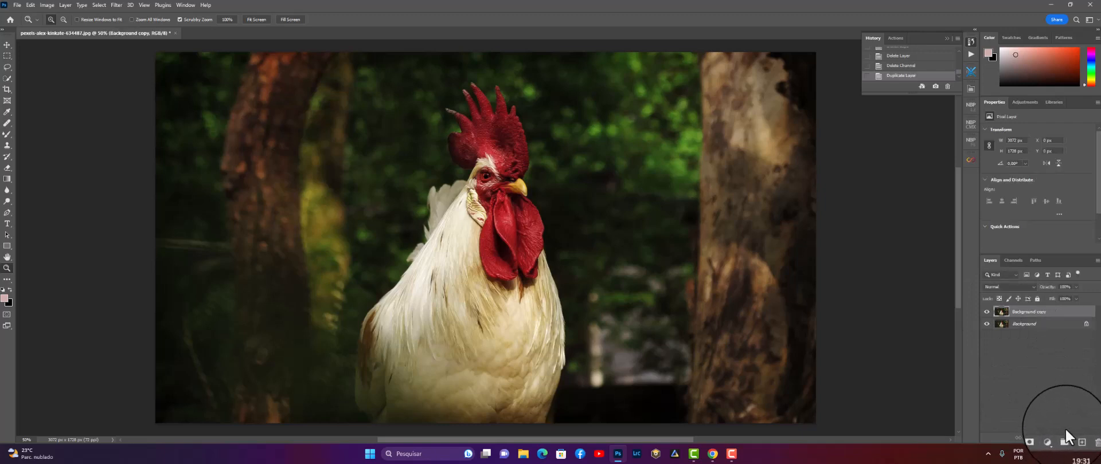
{"action": "left_click", "coordinate": [1084, 325]}
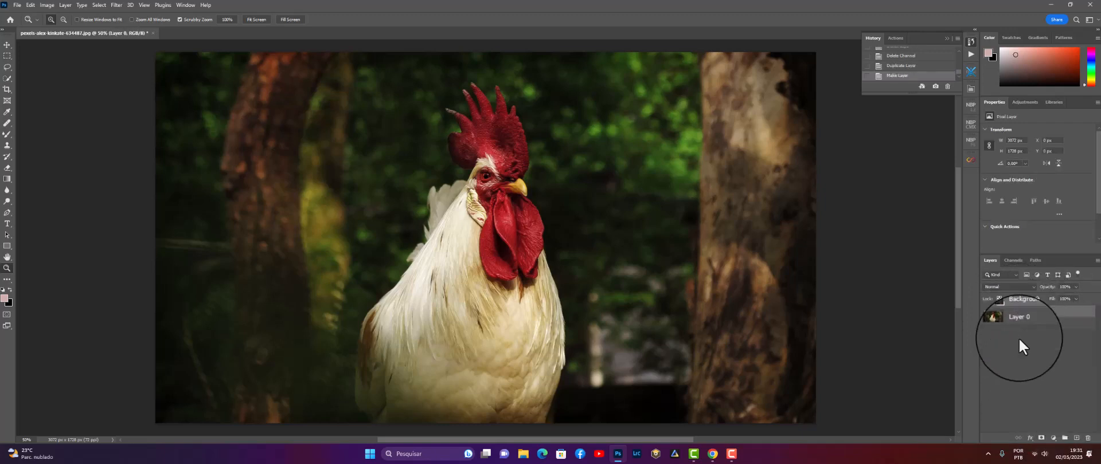
{"action": "left_click", "coordinate": [1018, 309]}
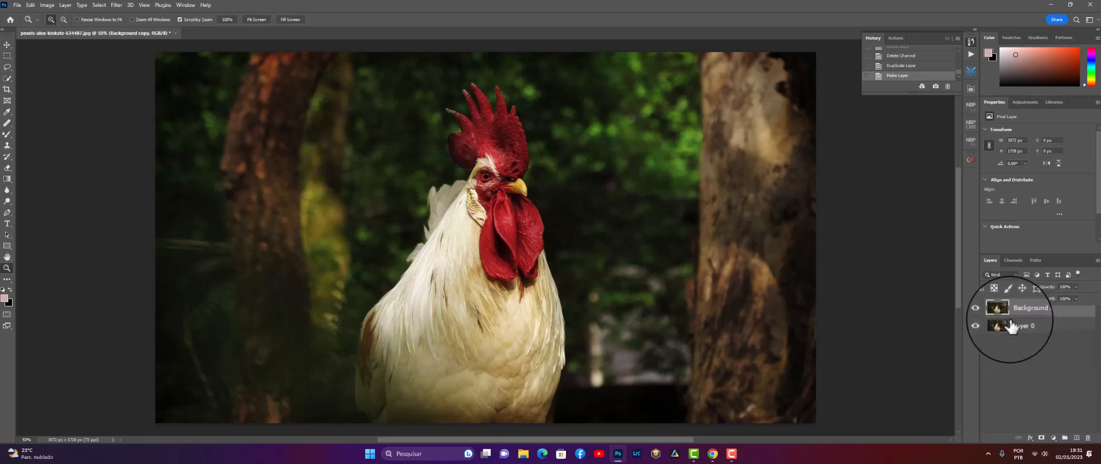
Start the Calculations command and set the Source 1 channel to Blue
{"action": "left_click", "coordinate": [117, 5]}
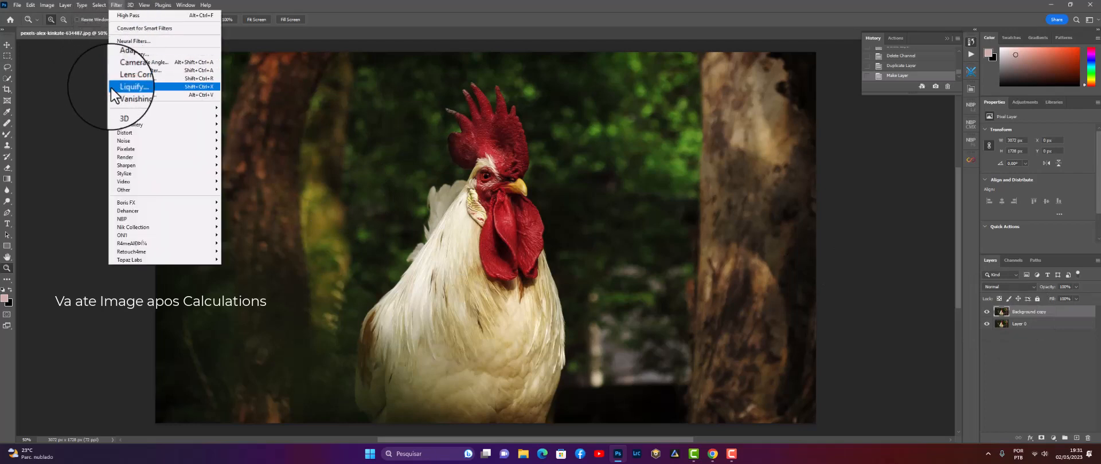
{"action": "left_click", "coordinate": [50, 6]}
{"action": "left_click", "coordinate": [74, 142]}
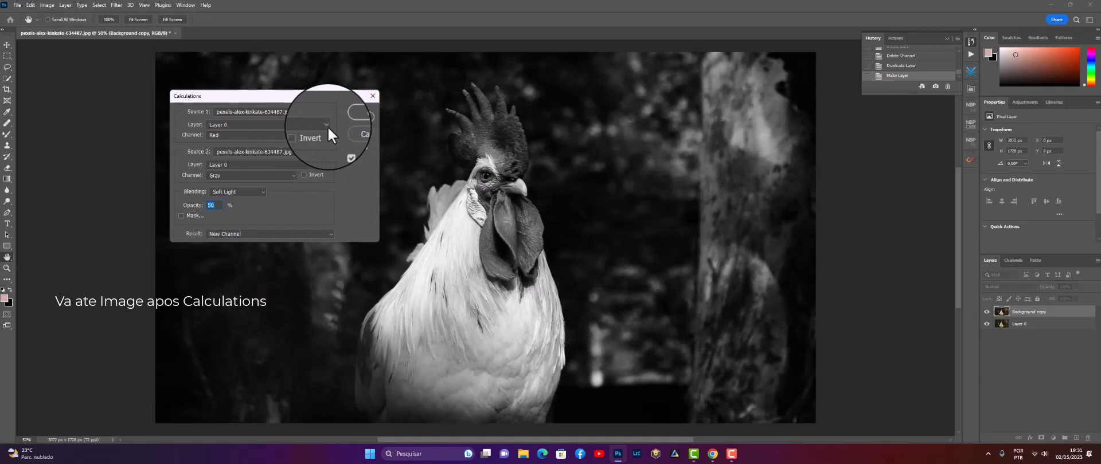
{"action": "left_click", "coordinate": [1027, 324]}
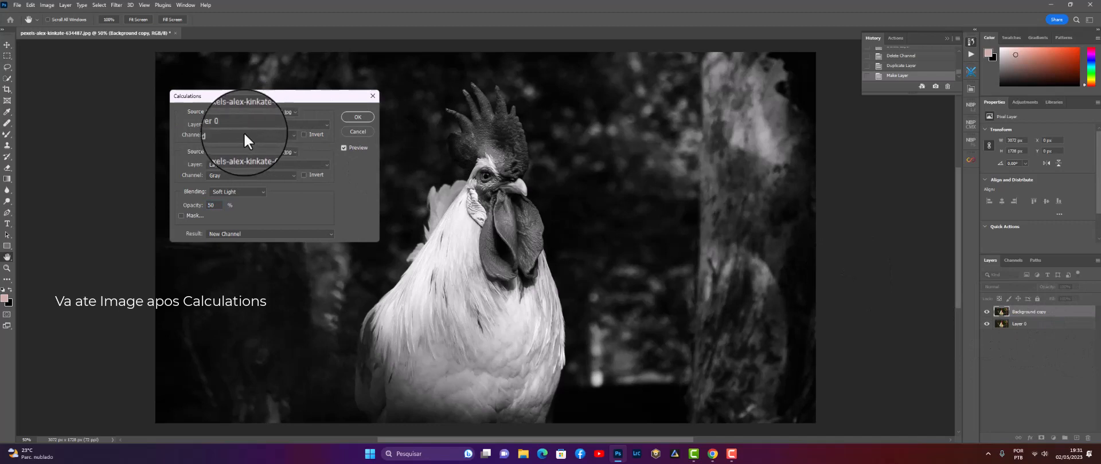
{"action": "left_click", "coordinate": [291, 135]}
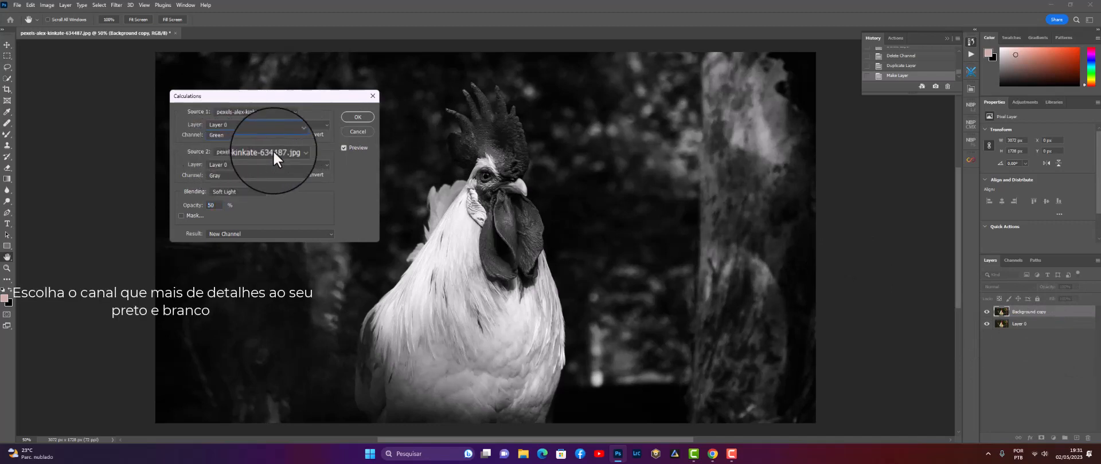
{"action": "left_click", "coordinate": [292, 135]}
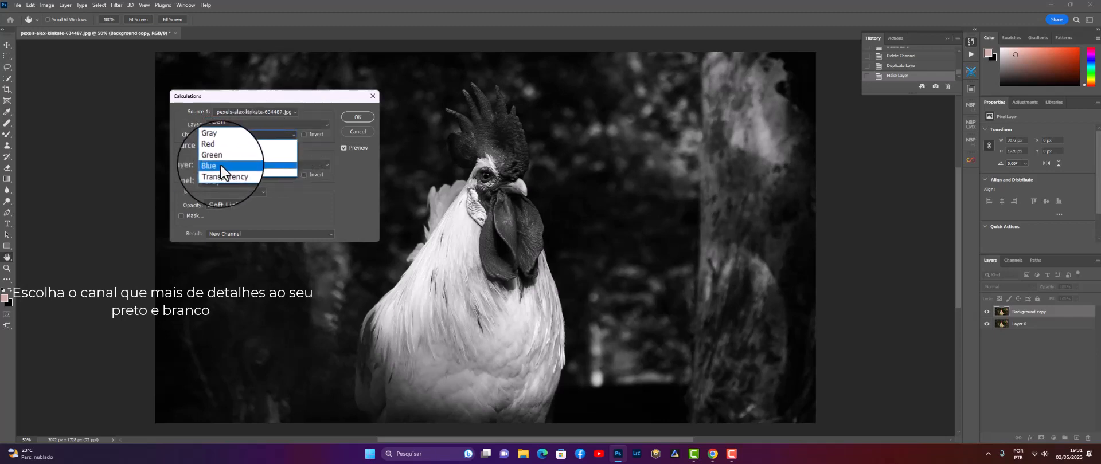
{"action": "left_click", "coordinate": [223, 164]}
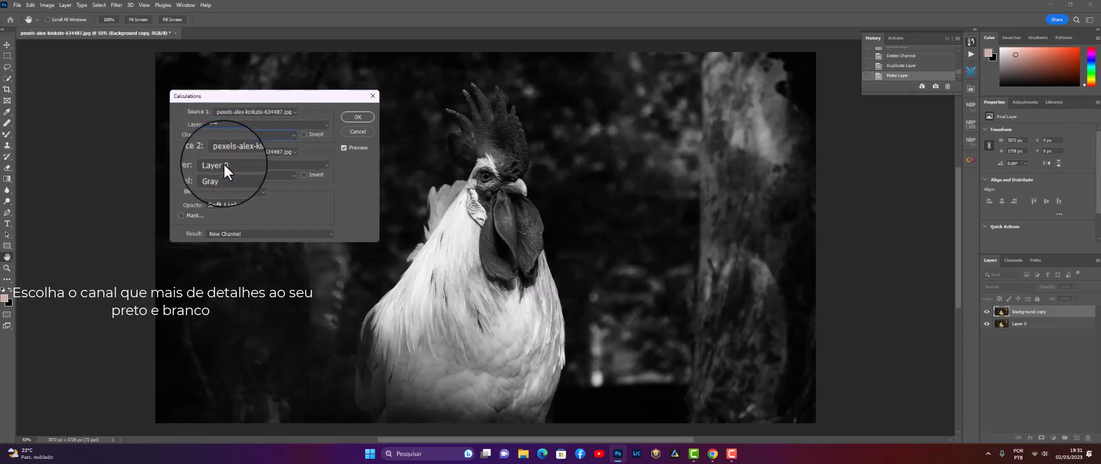
Try the Red and Green channels for Source 2 and set it back to Gray
{"action": "left_click", "coordinate": [288, 174]}
{"action": "left_click", "coordinate": [212, 190]}
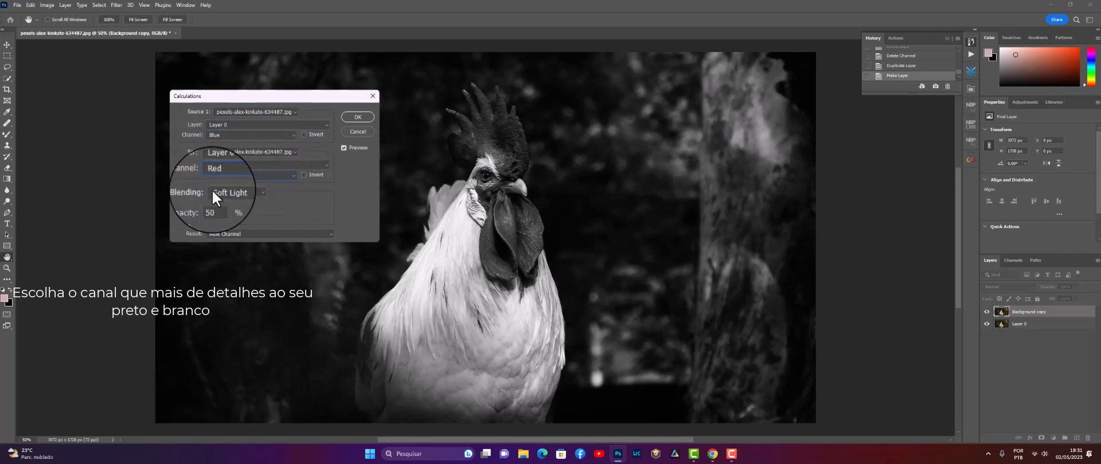
{"action": "left_click", "coordinate": [280, 175]}
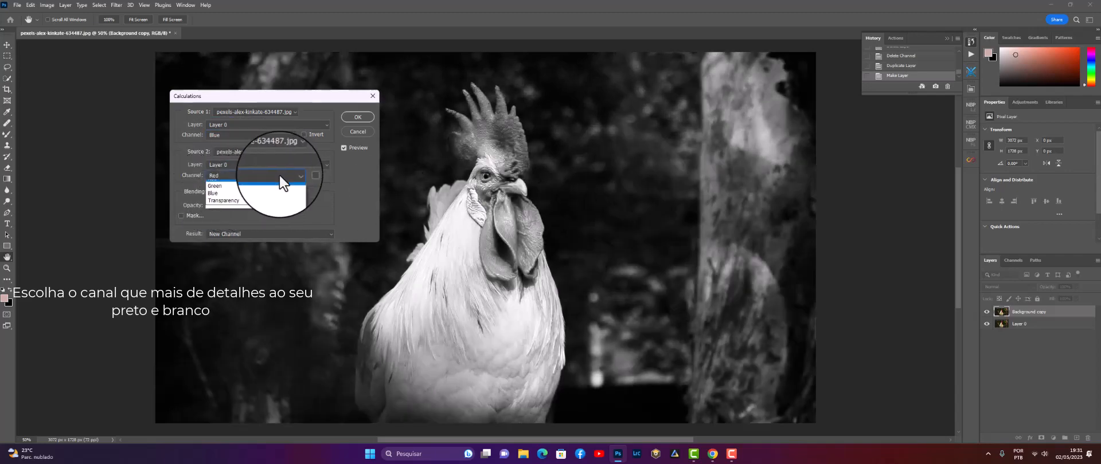
{"action": "left_click", "coordinate": [218, 193]}
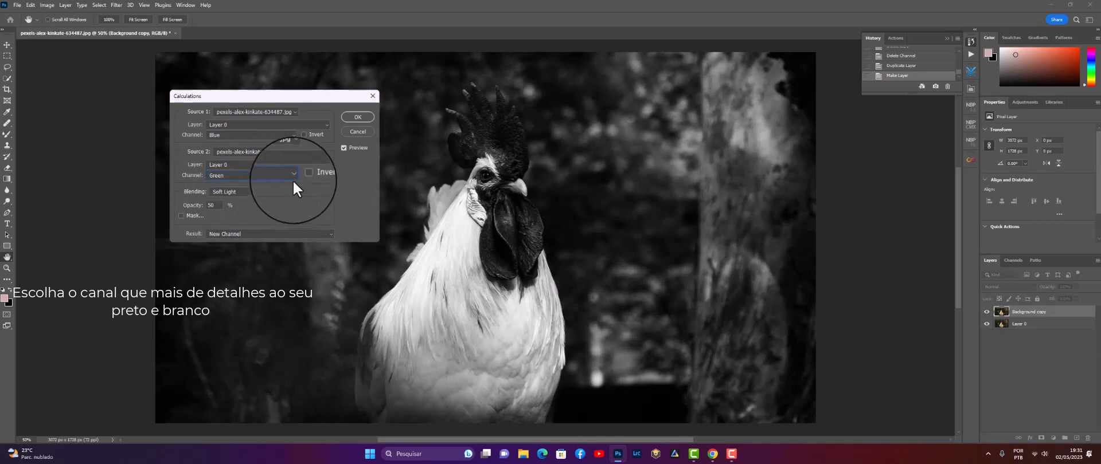
{"action": "left_click", "coordinate": [294, 175]}
{"action": "left_click", "coordinate": [218, 202]}
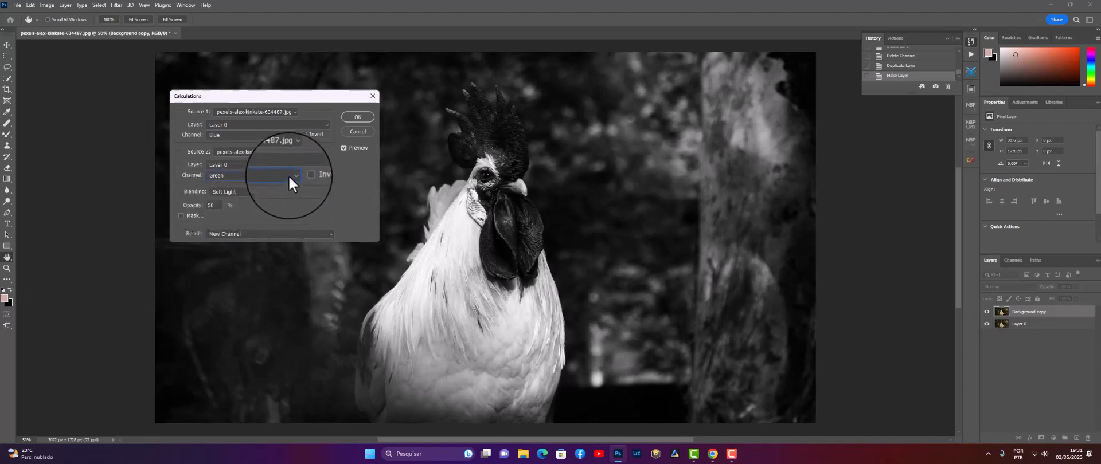
{"action": "left_click", "coordinate": [288, 175]}
{"action": "left_click", "coordinate": [218, 183]}
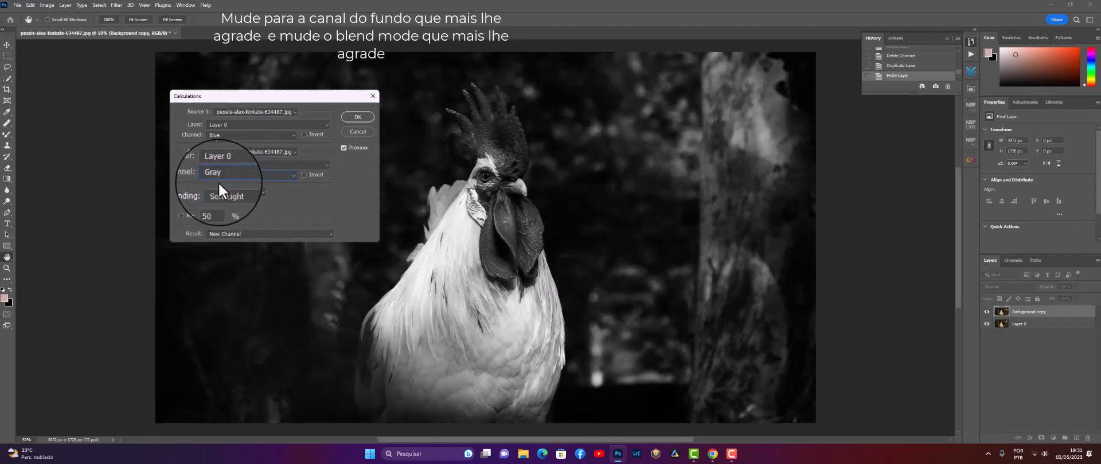
Run the calculation with Soft Light blending at 50% opacity, outputting the result to a new channel
{"action": "left_click", "coordinate": [263, 192]}
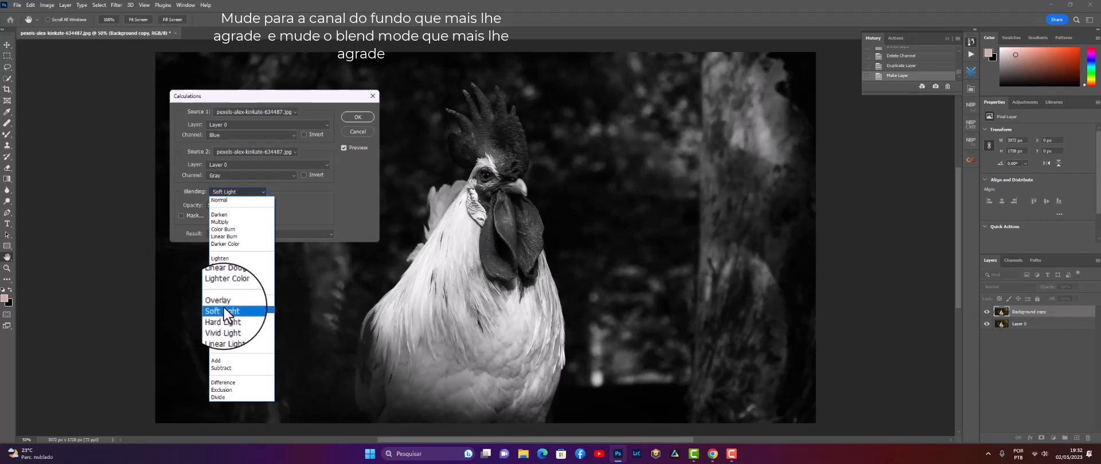
{"action": "left_click", "coordinate": [224, 307]}
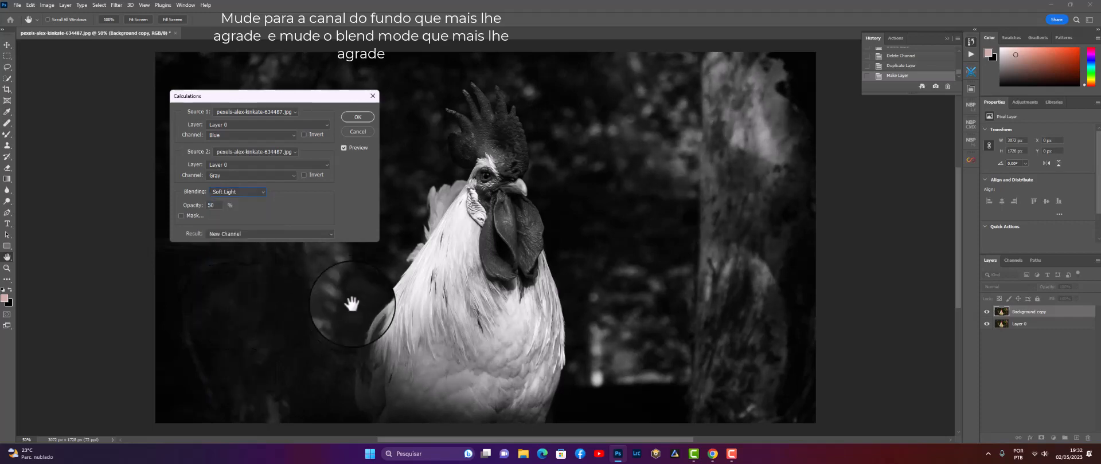
{"action": "double_click", "coordinate": [216, 206]}
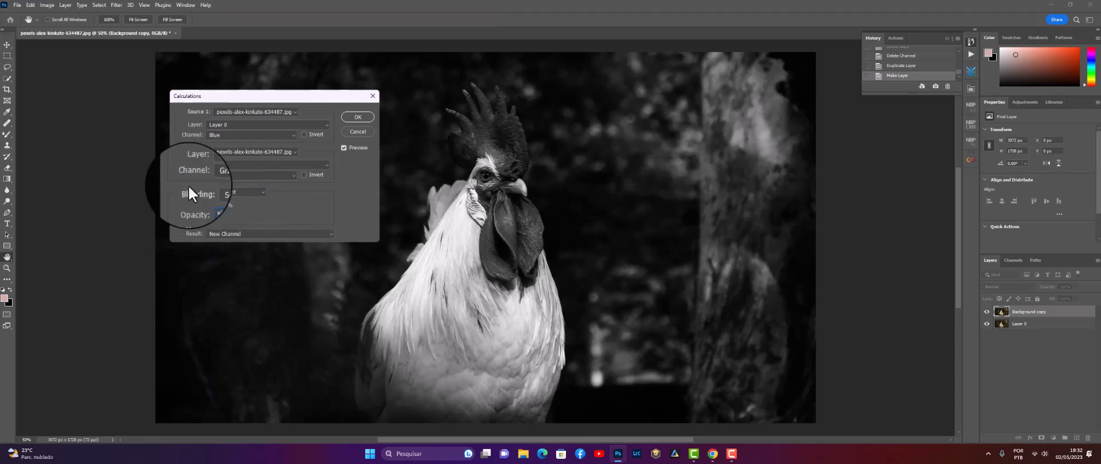
{"action": "type", "text": "50"}
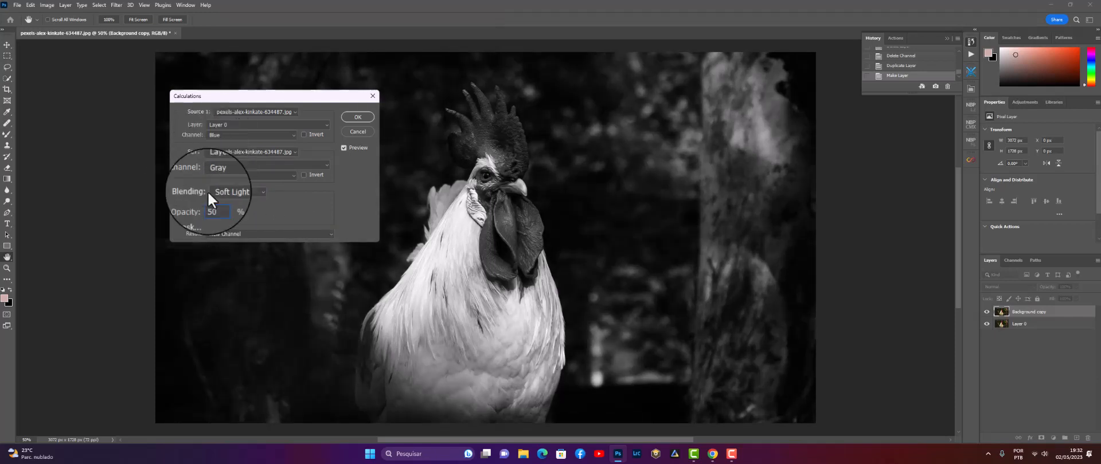
{"action": "left_click", "coordinate": [251, 234]}
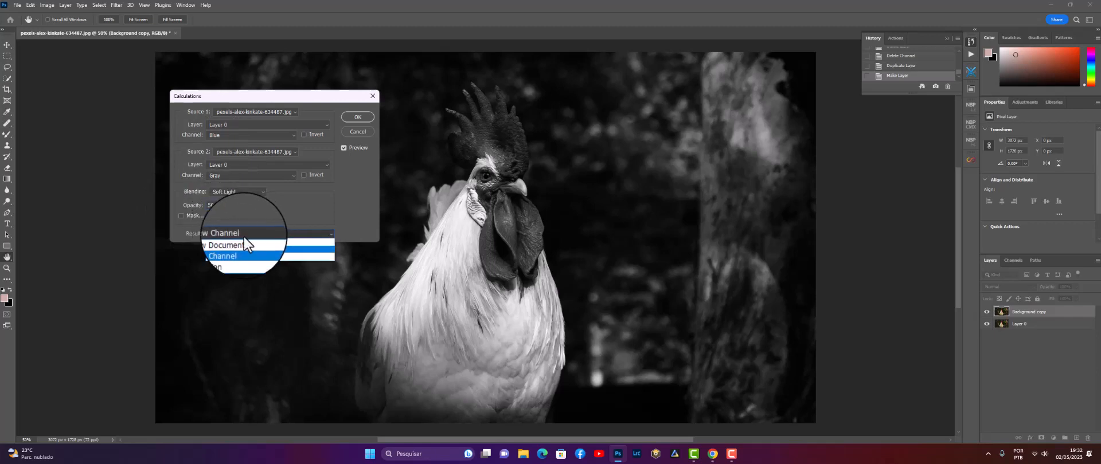
{"action": "left_click", "coordinate": [232, 253]}
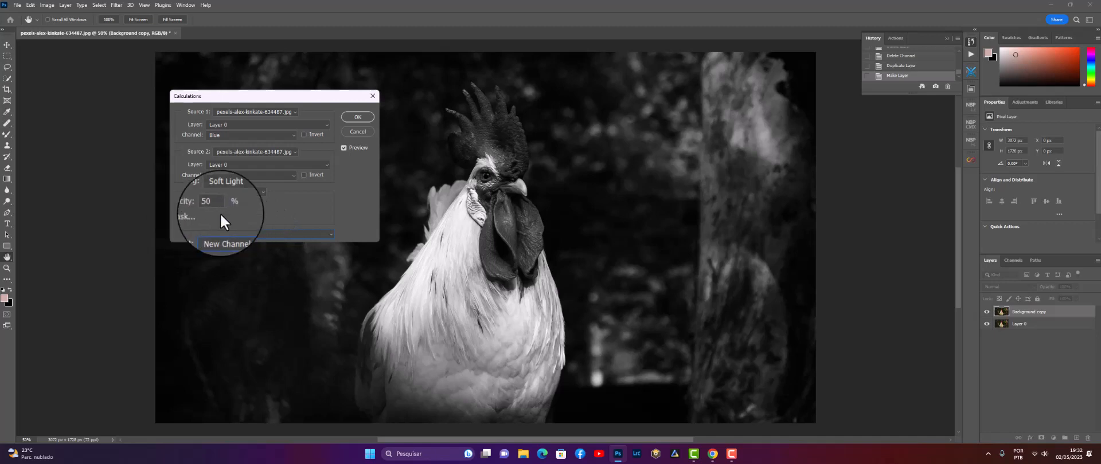
{"action": "left_click", "coordinate": [358, 117]}
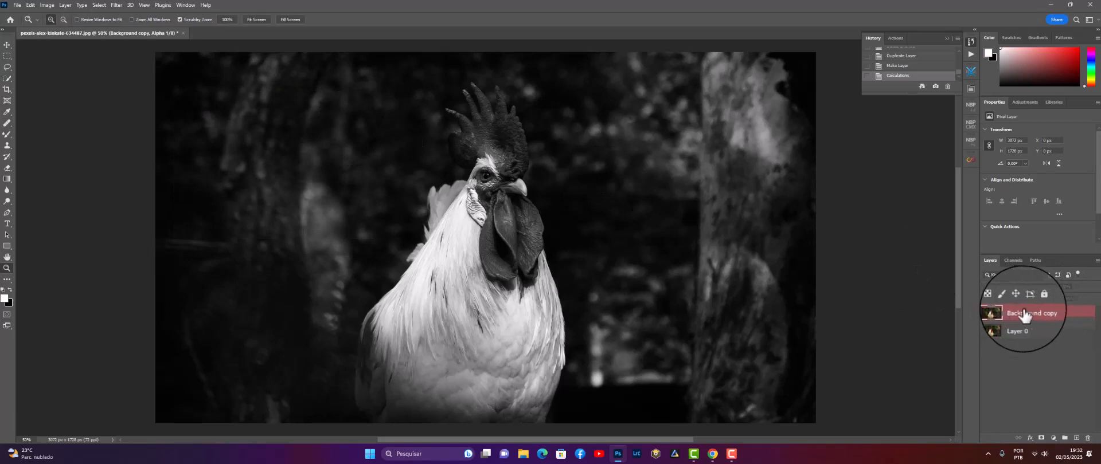
Copy the entire Alpha 1 channel and paste it into a new layer above the Background copy
{"action": "left_click", "coordinate": [1011, 264]}
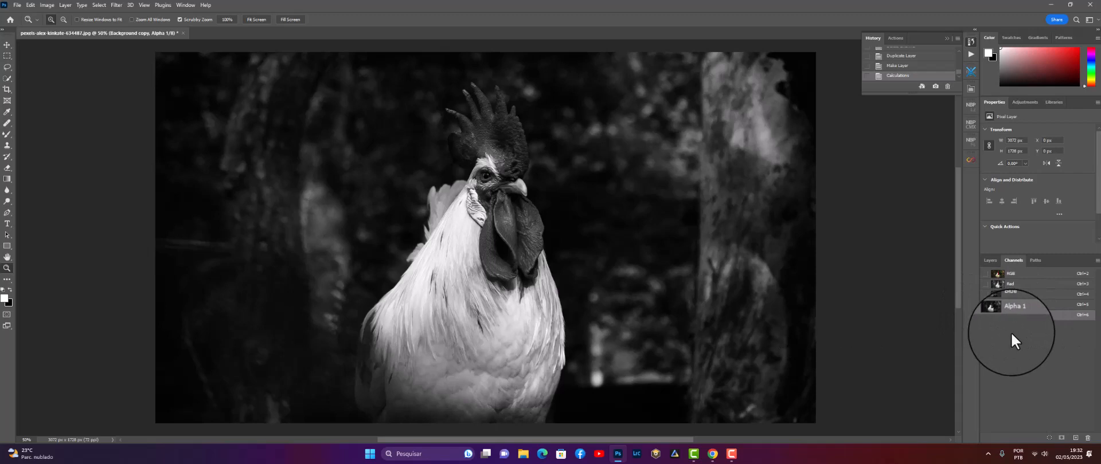
{"action": "key", "text": "ctrl+a"}
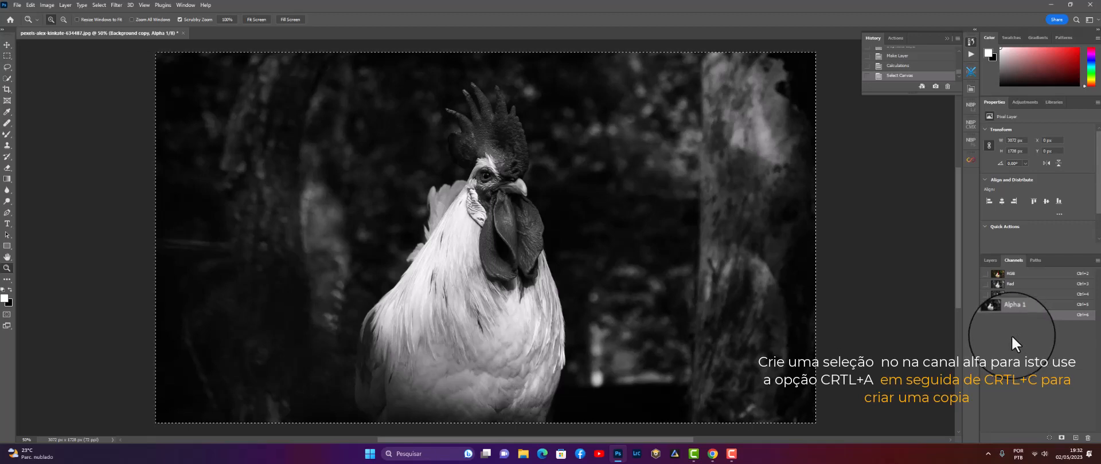
{"action": "left_click", "coordinate": [989, 259]}
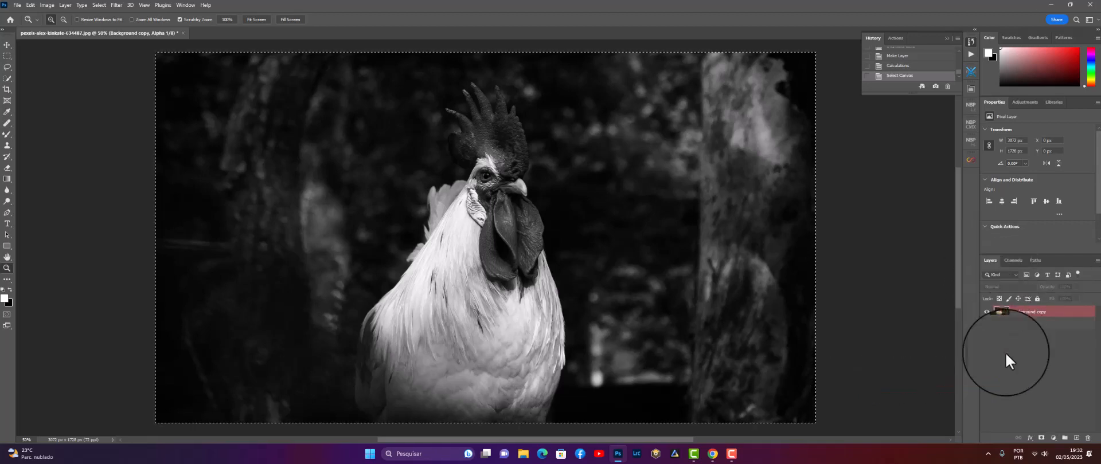
{"action": "left_click", "coordinate": [1077, 439]}
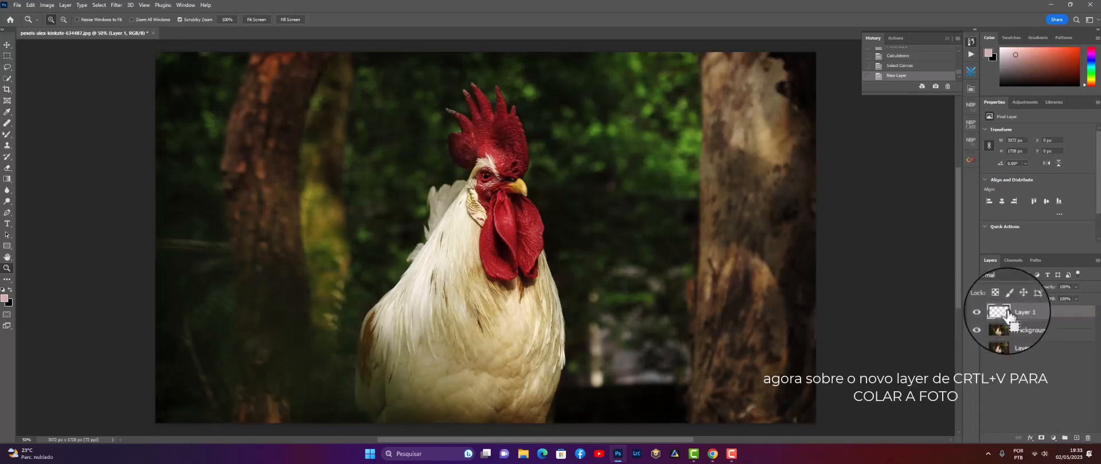
{"action": "key", "text": "ctrl+v"}
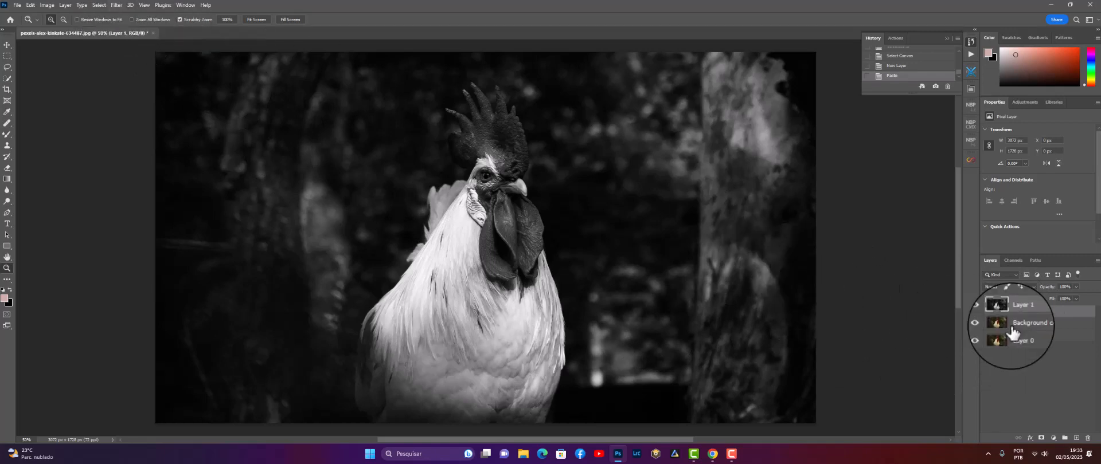
Duplicate the pasted black-and-white layer and apply a High Pass filter with a 5.0 pixel radius to the duplicate
{"action": "left_click_drag", "start_coordinate": [1003, 315], "coordinate": [1075, 438]}
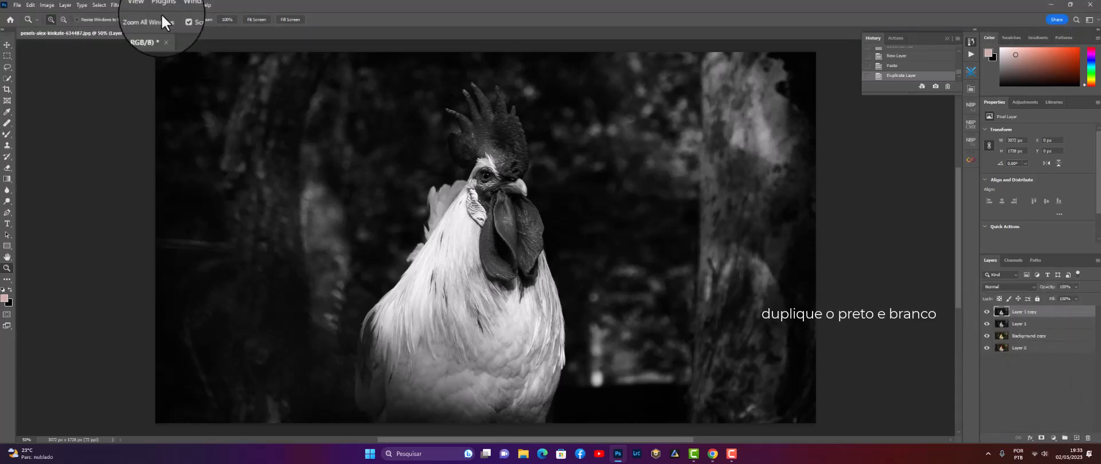
{"action": "left_click", "coordinate": [116, 6]}
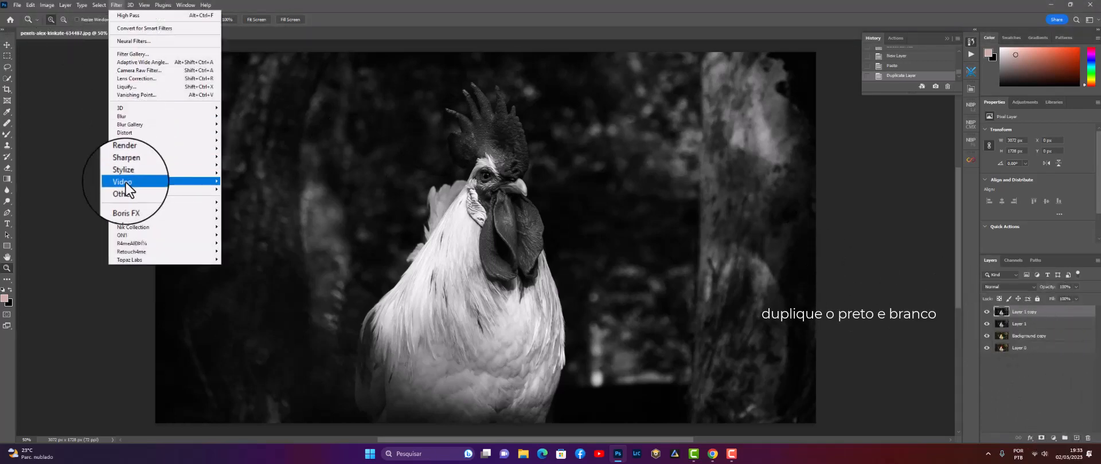
{"action": "mouse_move", "coordinate": [125, 189]}
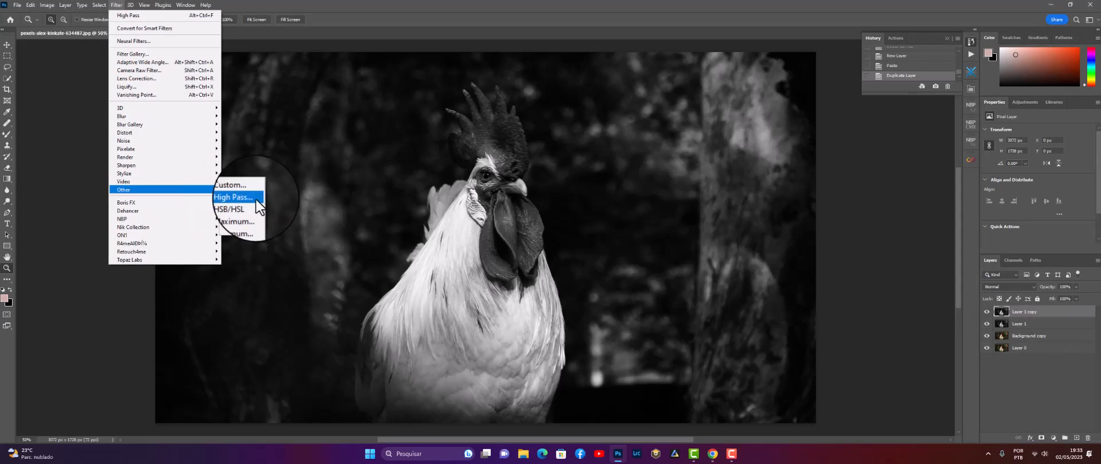
{"action": "left_click", "coordinate": [239, 199]}
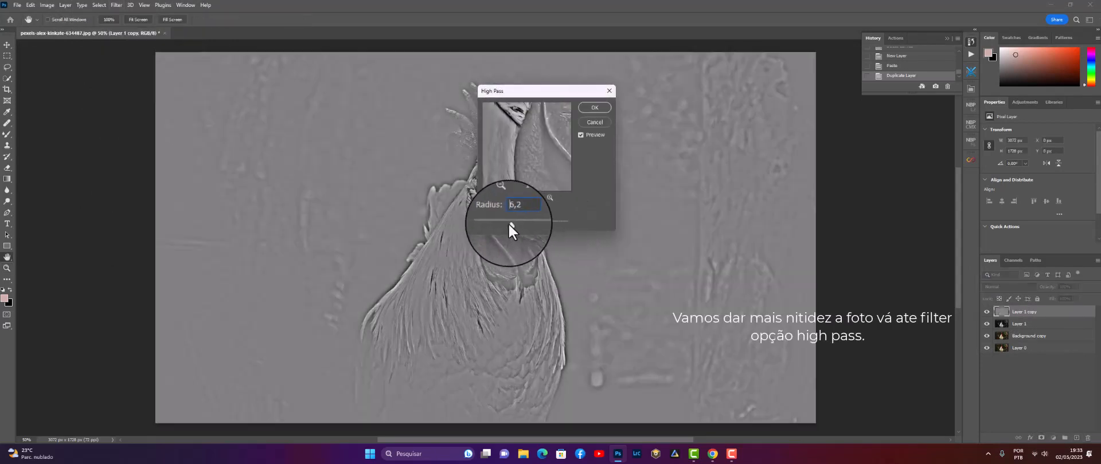
{"action": "left_click_drag", "start_coordinate": [508, 222], "coordinate": [507, 222]}
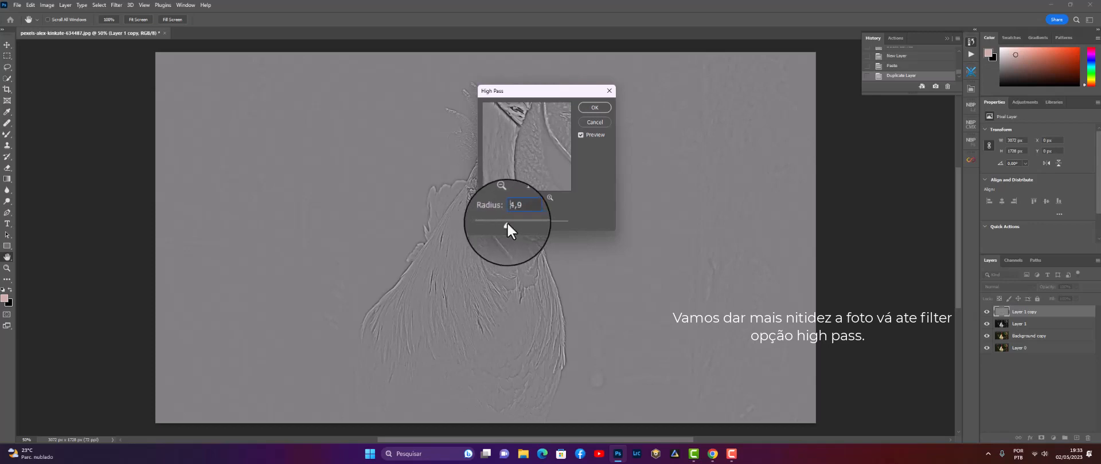
{"action": "left_click_drag", "start_coordinate": [528, 97], "coordinate": [275, 103]}
{"action": "left_click", "coordinate": [270, 218]}
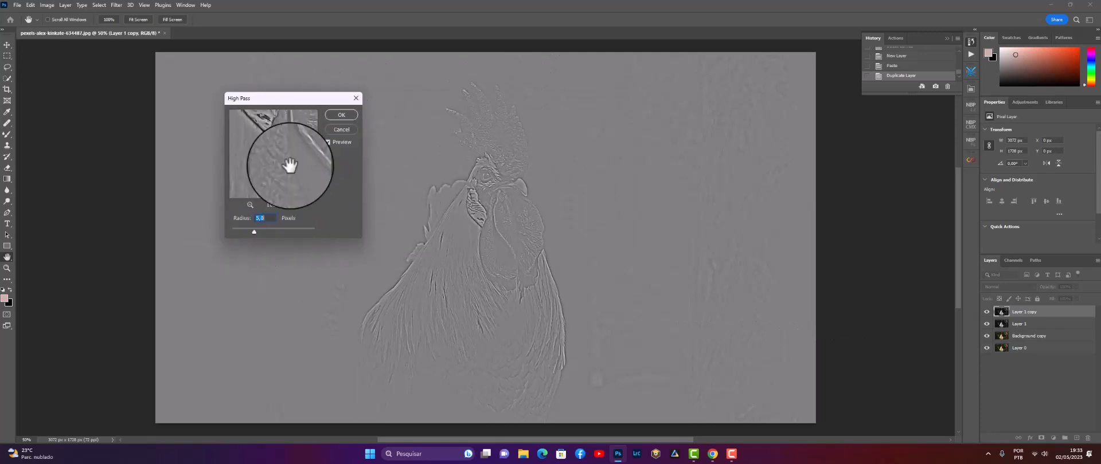
{"action": "left_click", "coordinate": [341, 115]}
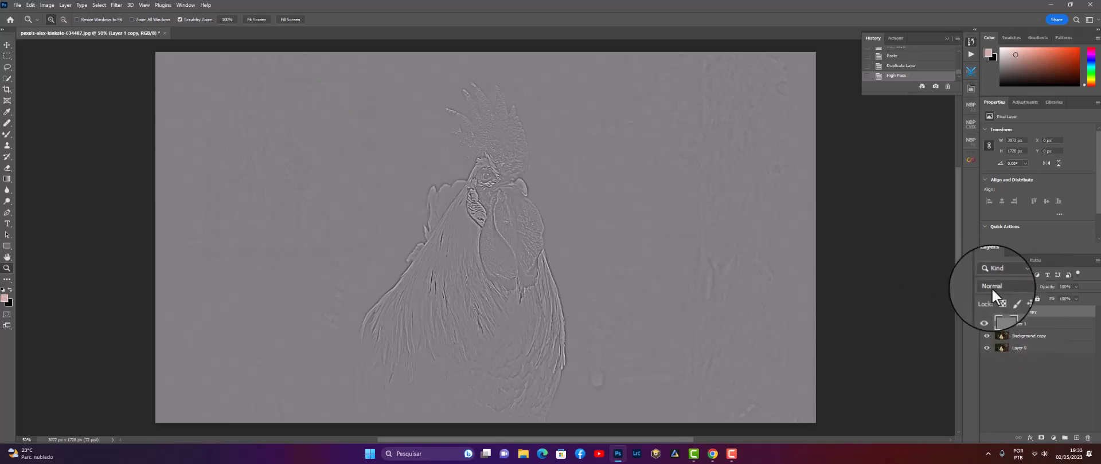
Set the High Pass layer's blend mode to Soft Light
{"action": "left_click", "coordinate": [1028, 287]}
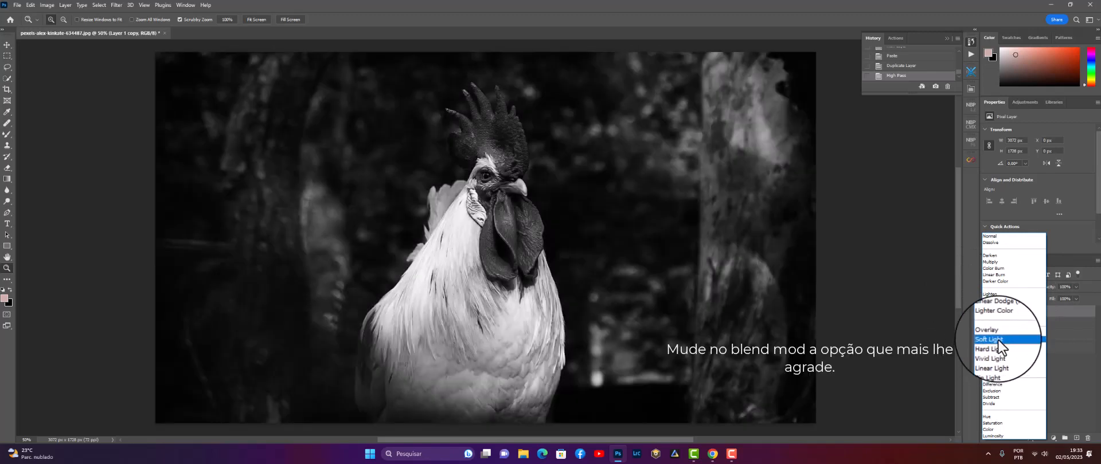
{"action": "left_click", "coordinate": [1000, 340]}
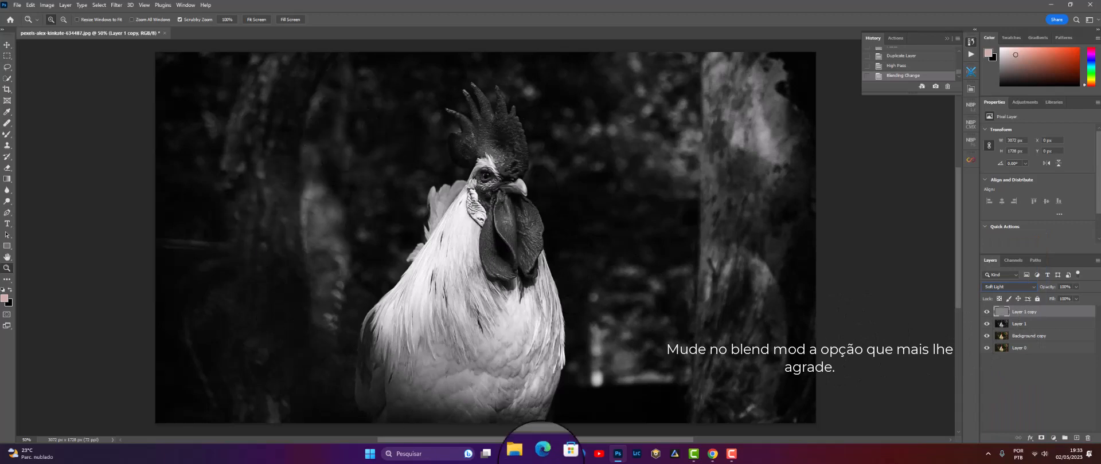